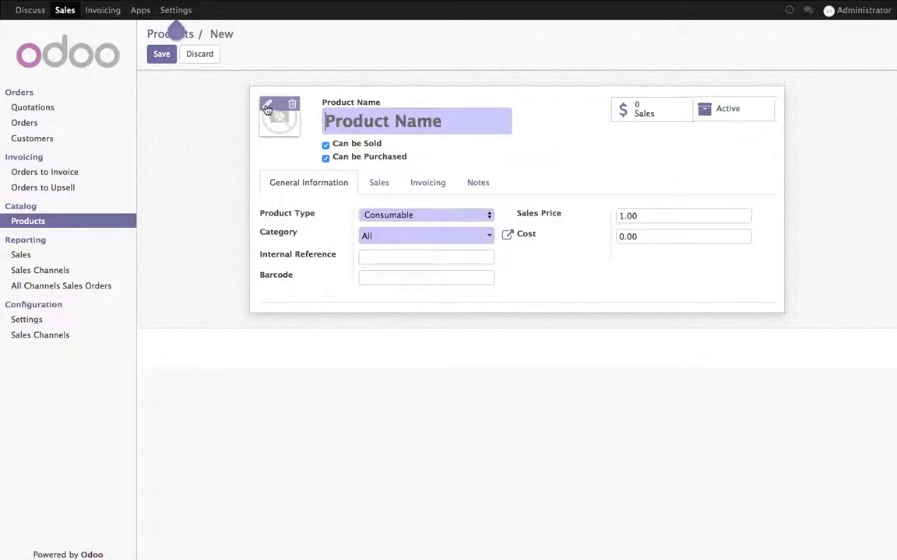
Upload the green laptop icon PNG from the Desktop as the new product's image.
click(267, 104)
click(374, 96)
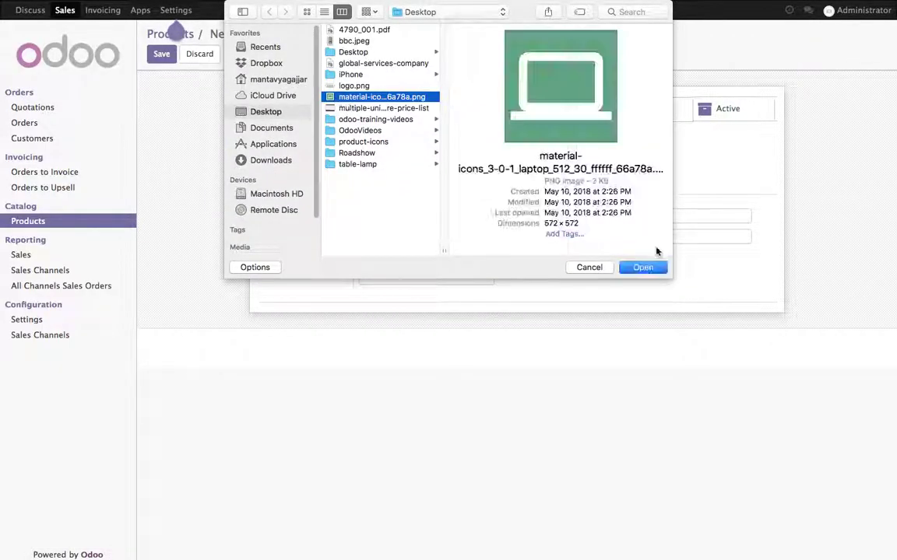
click(643, 267)
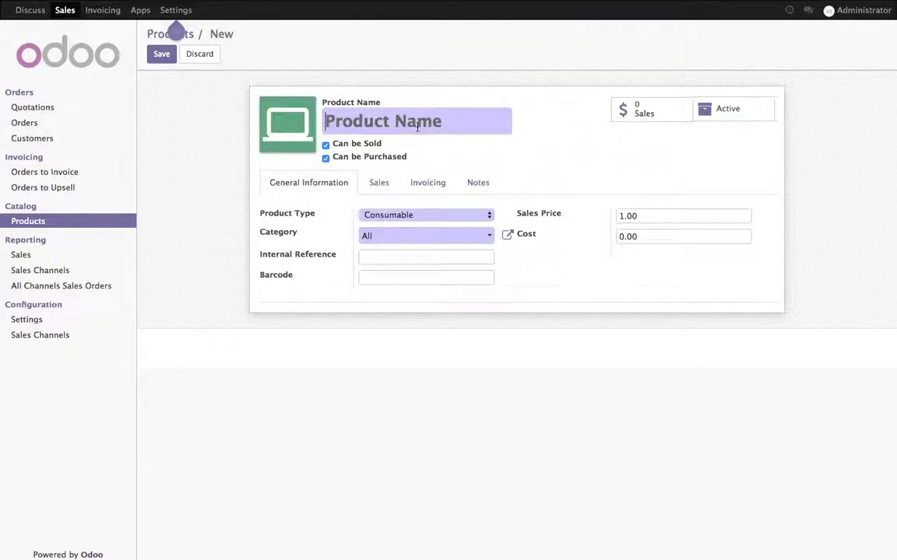
Name the product Laptop and set its sales price to 1000.
click(418, 127)
text(Laptop)
click(644, 217)
text(1)
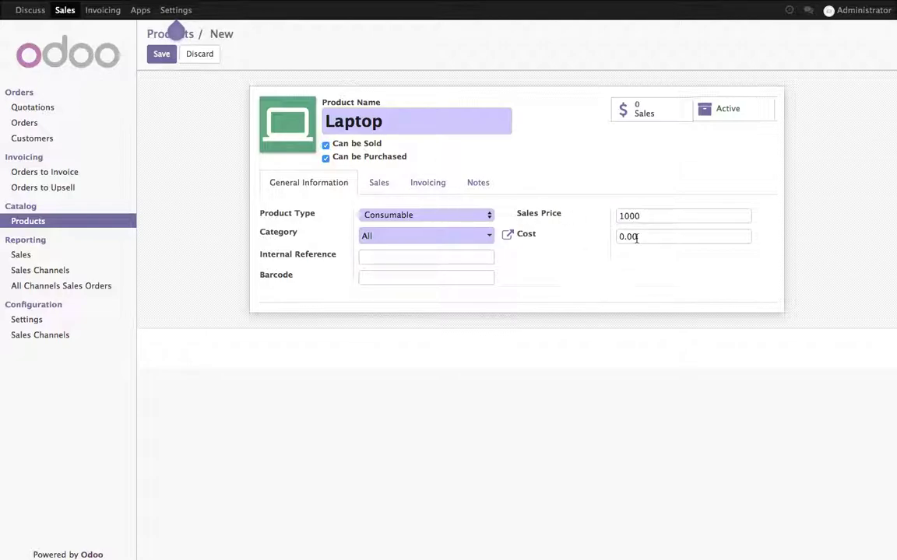
Assign Tax 15.00% as both the customer tax and the vendor tax of the Laptop product and save it.
click(413, 186)
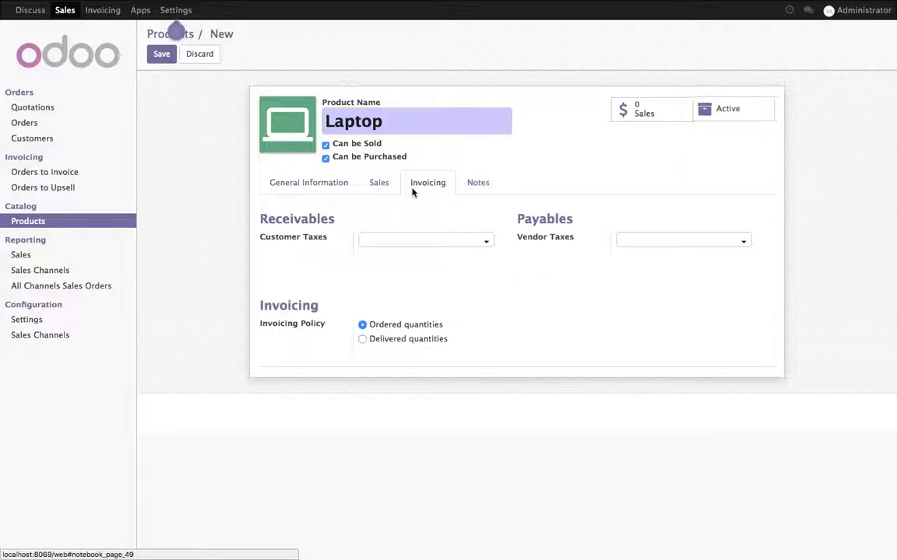
click(417, 236)
click(390, 254)
click(644, 241)
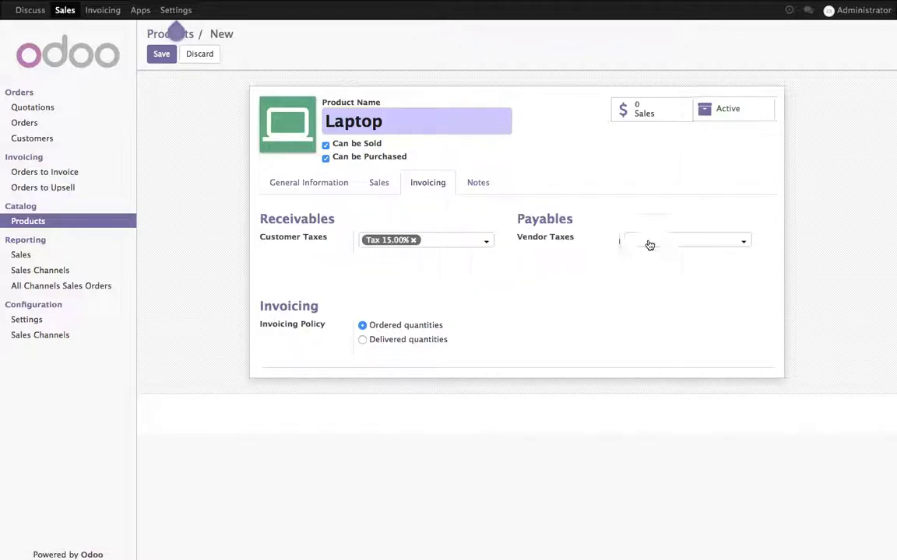
click(645, 255)
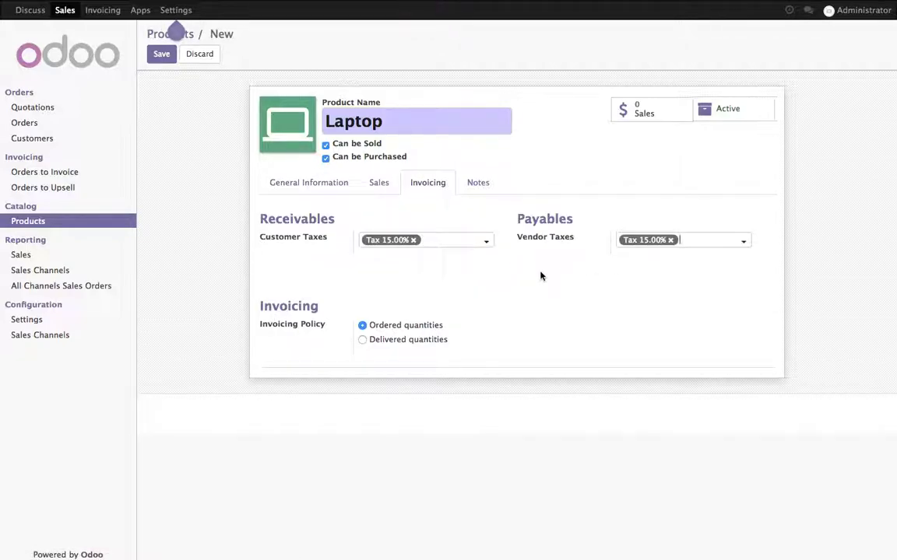
click(163, 56)
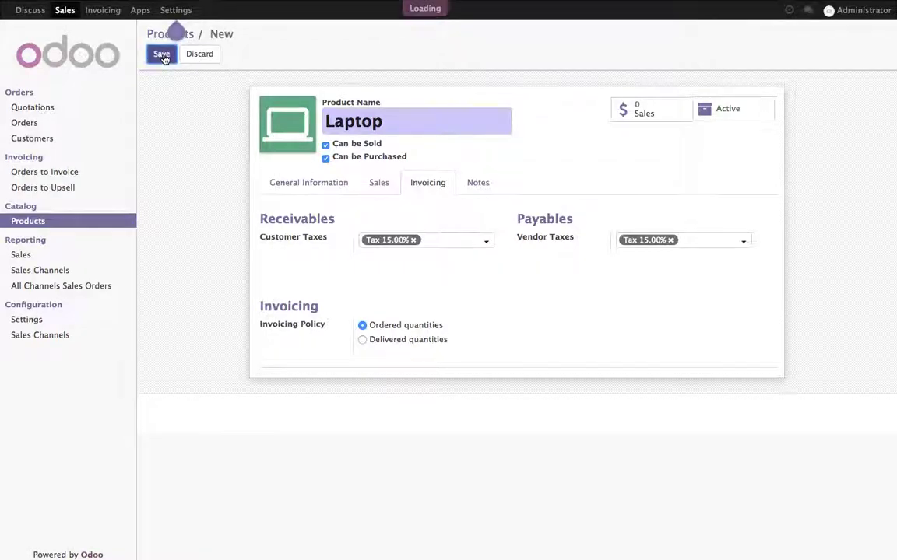
click(314, 185)
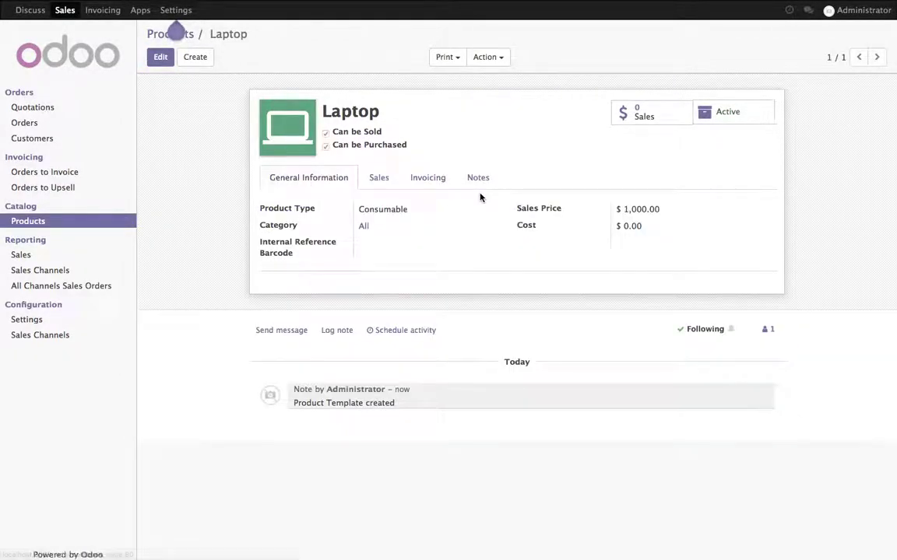
Start a new quotation and create a new customer named "Customer" for it.
click(42, 114)
click(164, 61)
click(376, 162)
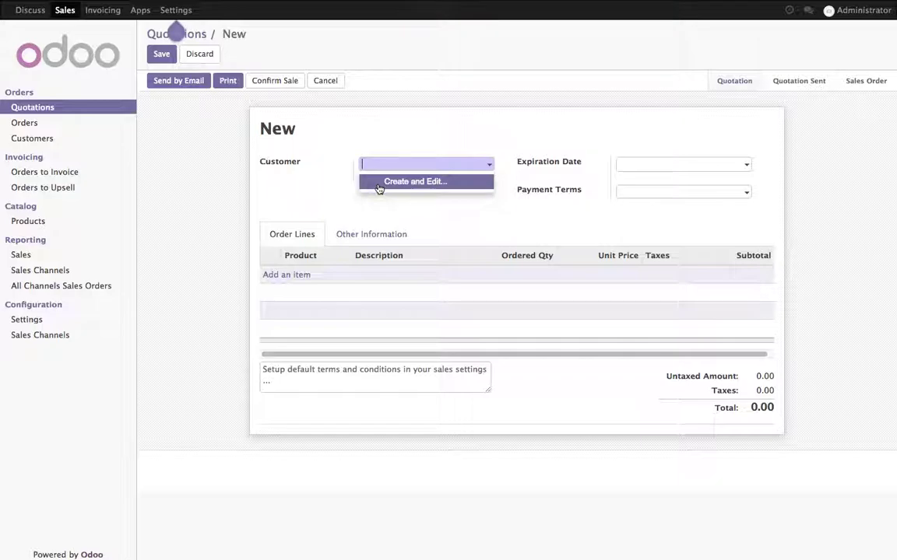
text(Customer)
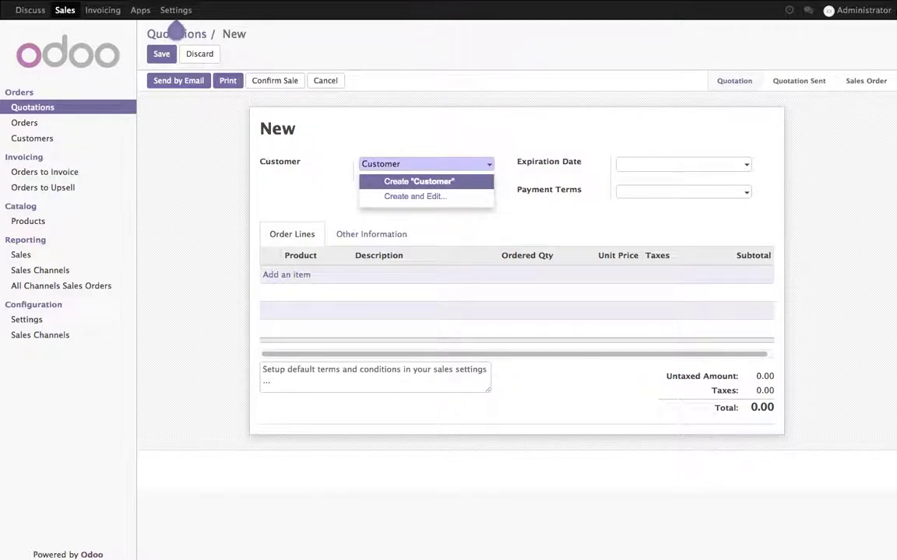
key(Return)
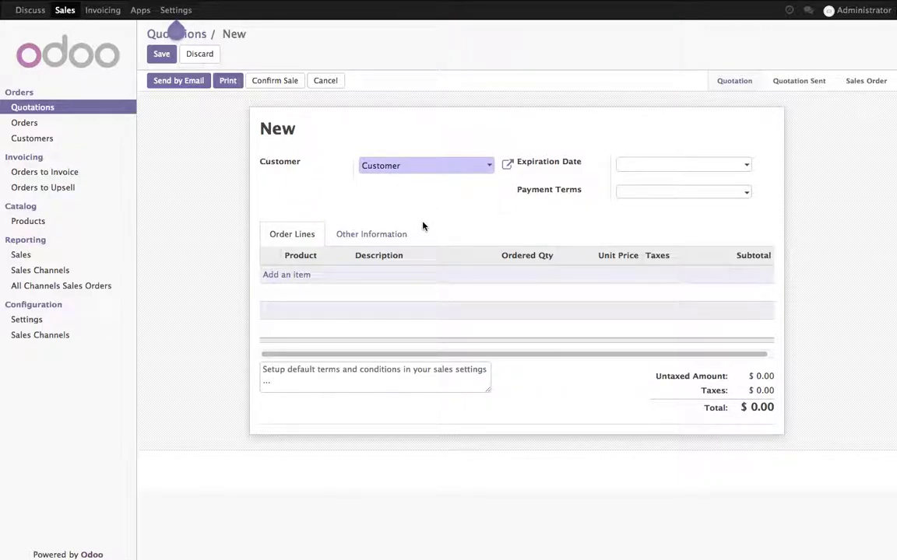
Add the Laptop product as an order line of the quotation.
click(304, 275)
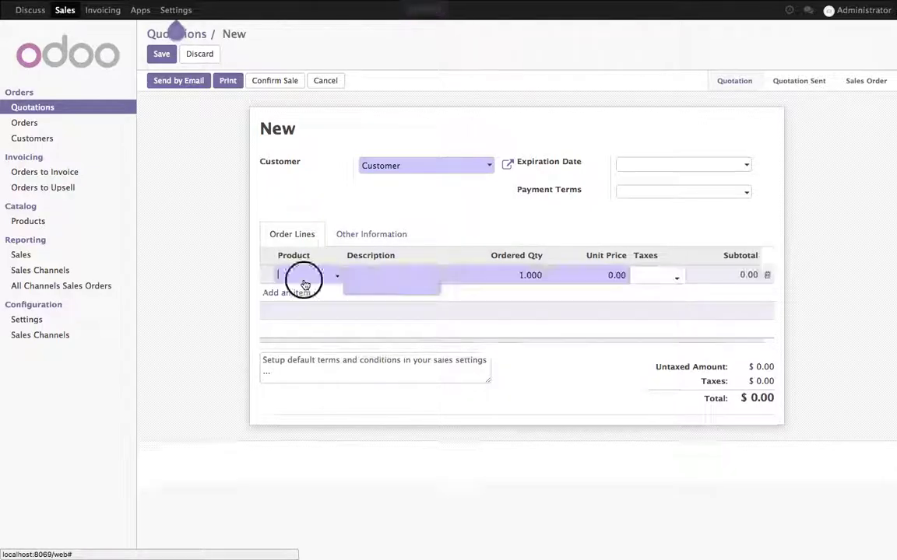
click(308, 301)
key(Tab)
key(Tab)
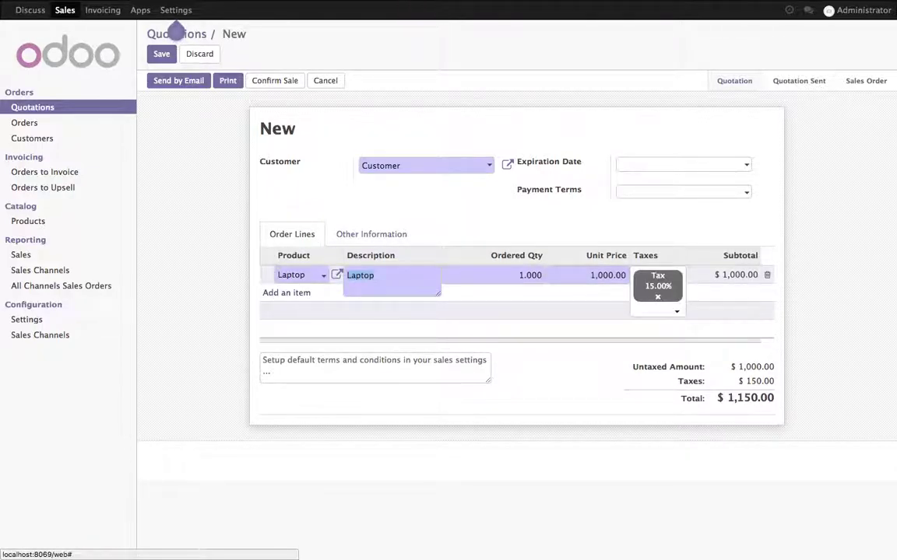
click(568, 361)
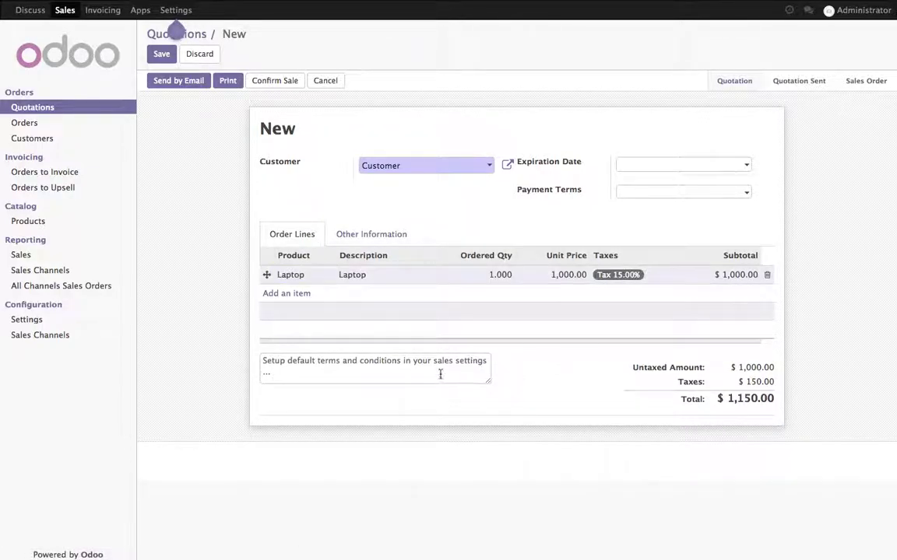
Enter the terms note "Tax applied on top of the base price 1000 + 150 = total is 1150." and save the quotation.
text(T)
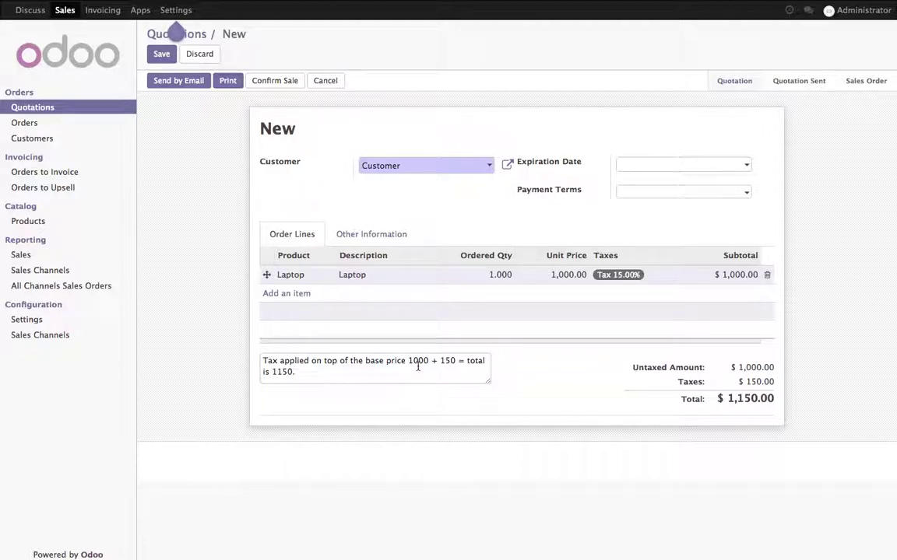
click(161, 53)
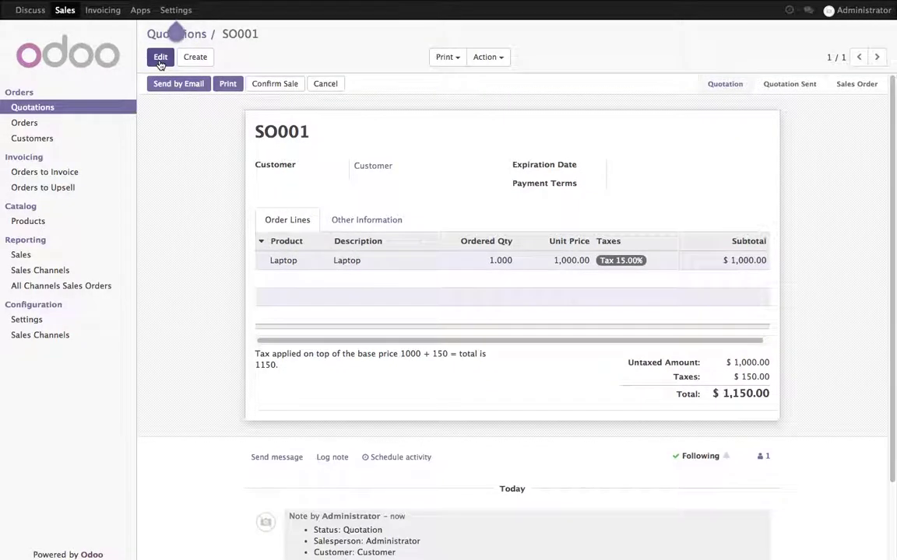
scroll(535, 387, down, 2)
scroll(534, 387, up, 2)
Set up the printed document layout with logo.png as company logo and the second layout template, and save it.
click(227, 84)
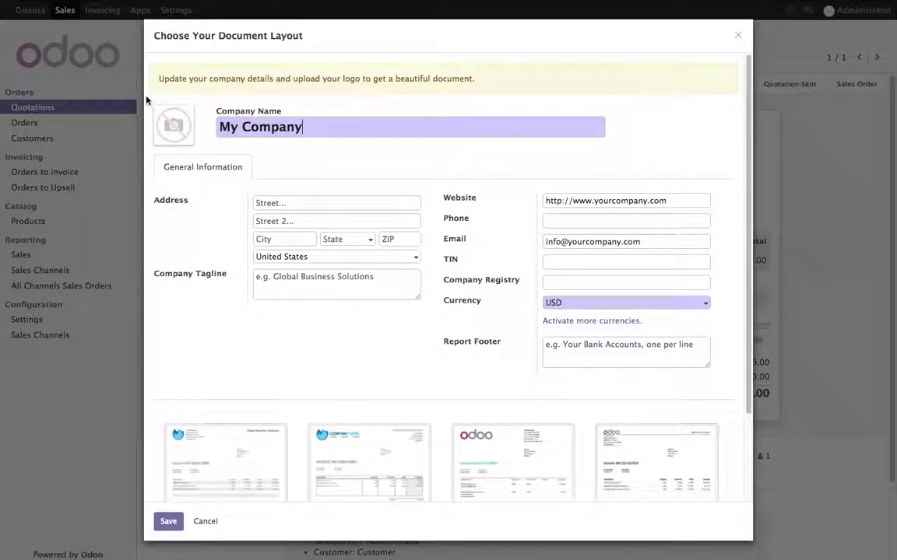
click(161, 113)
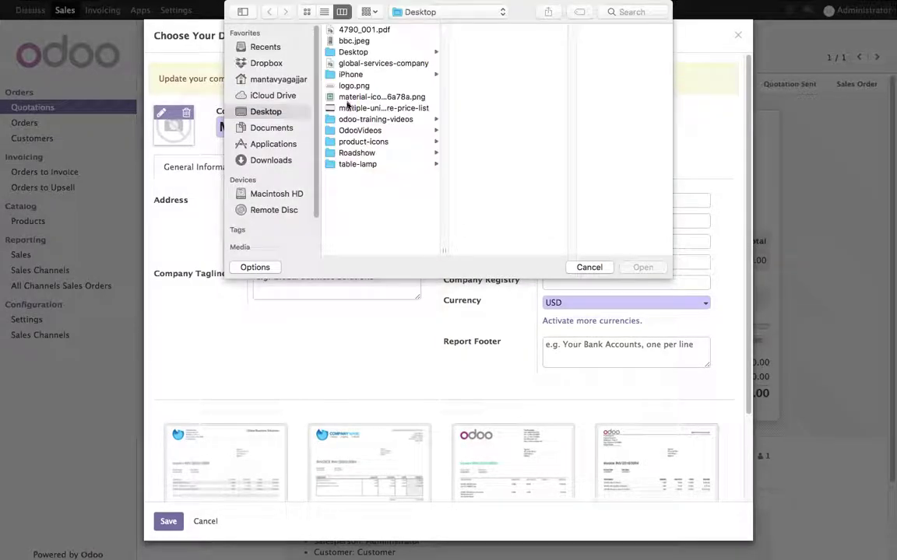
click(352, 86)
click(642, 267)
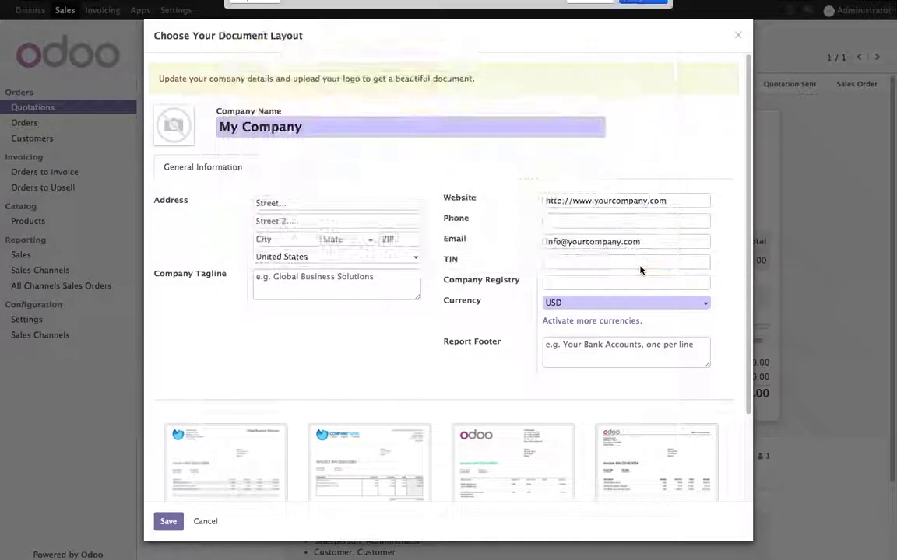
click(375, 464)
click(168, 520)
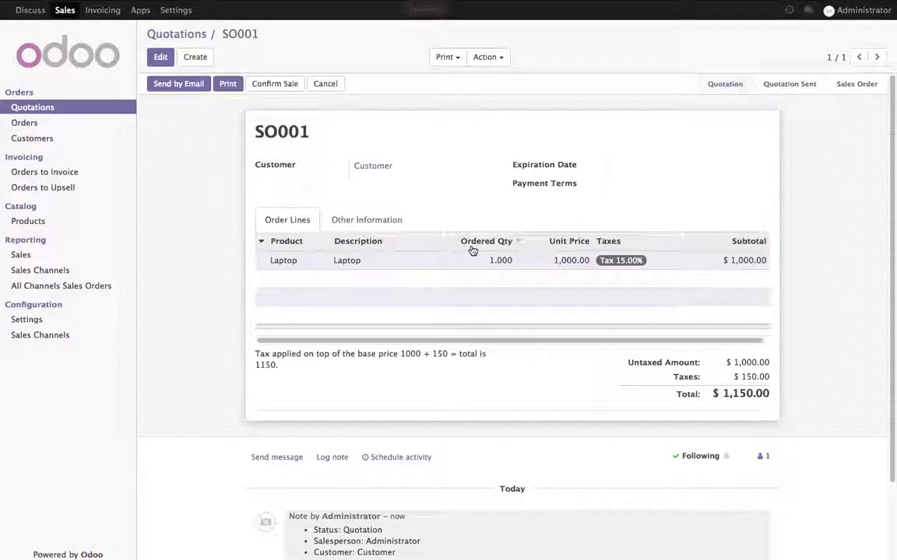
Print quotation SO001 to PDF, review its tax and total lines, and return to the quotation.
click(196, 85)
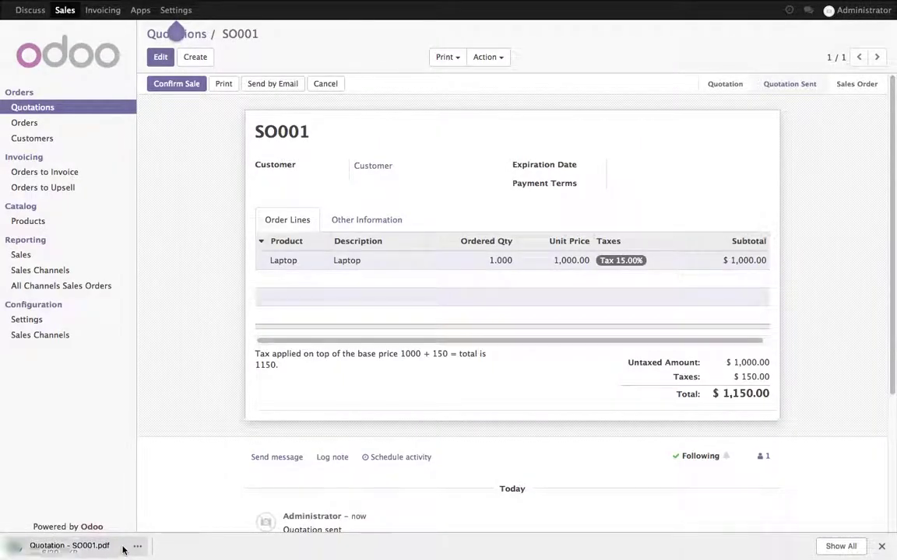
click(125, 546)
key(ctrl+super+f)
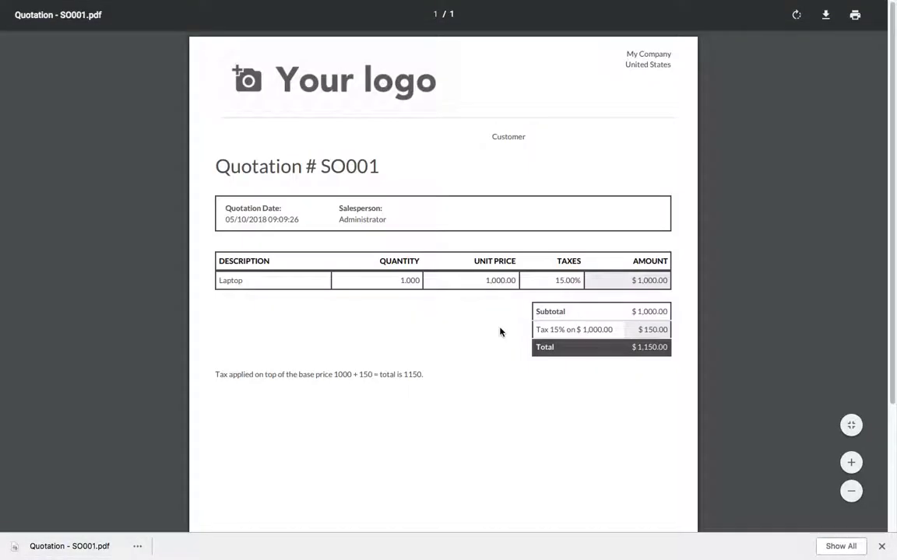
scroll(499, 332, down, 1)
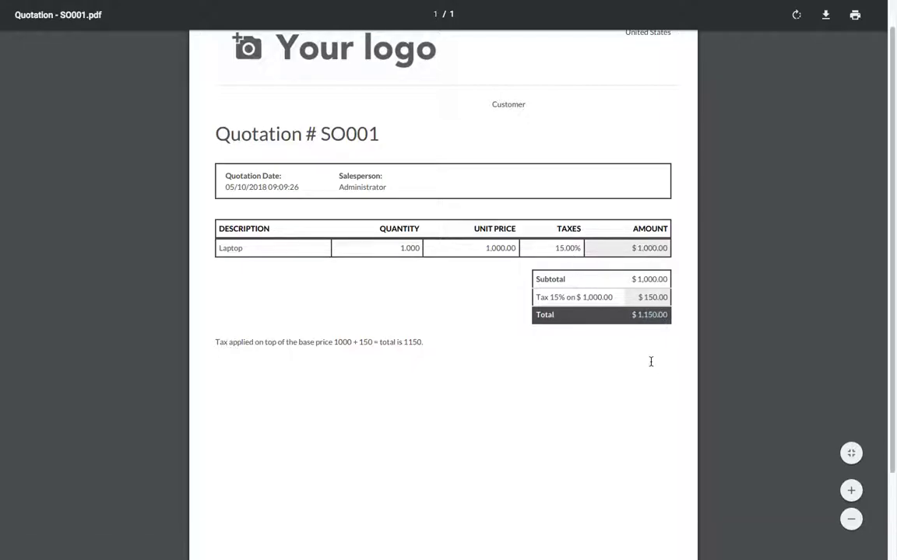
click(128, 27)
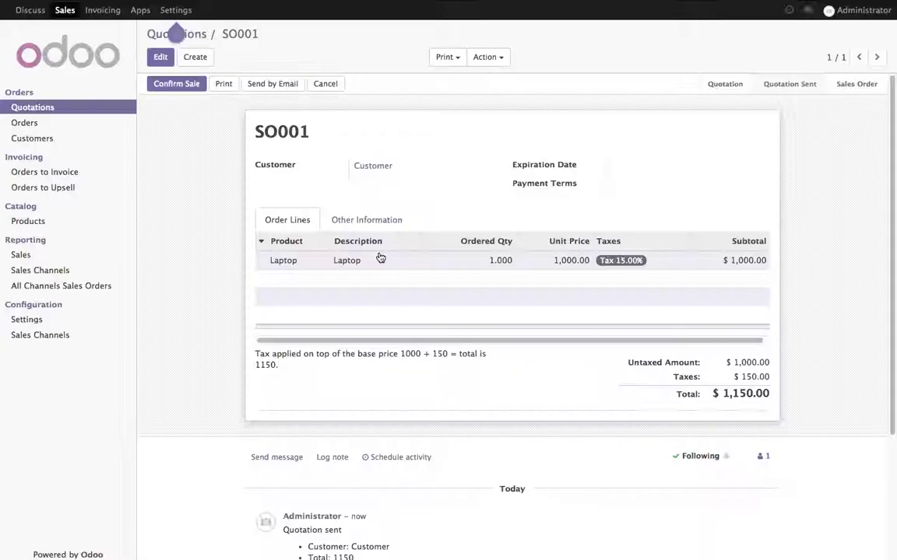
Replace the quotation's note with "lets configure 1000 is final price for the customer, 15% tax is included in 1000" and save.
click(161, 57)
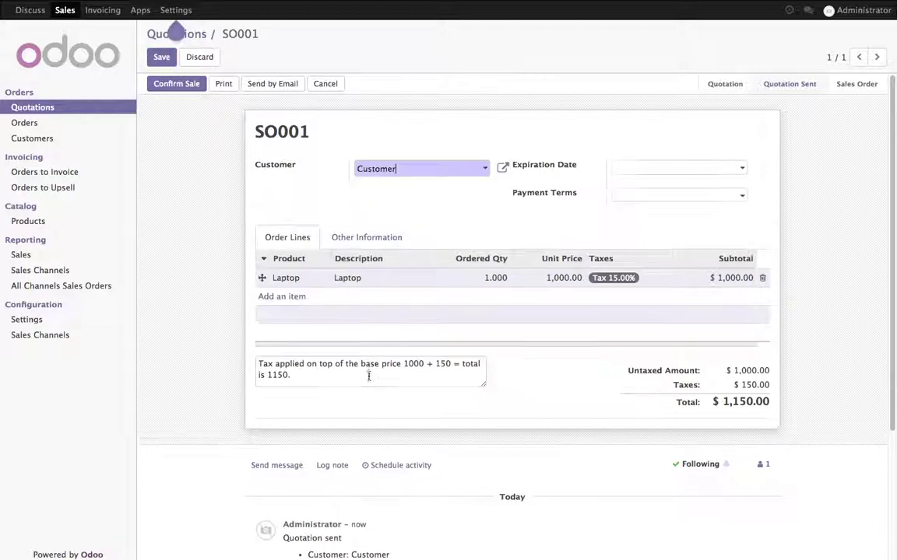
triple_click(369, 385)
key(BackSpace)
text(I)
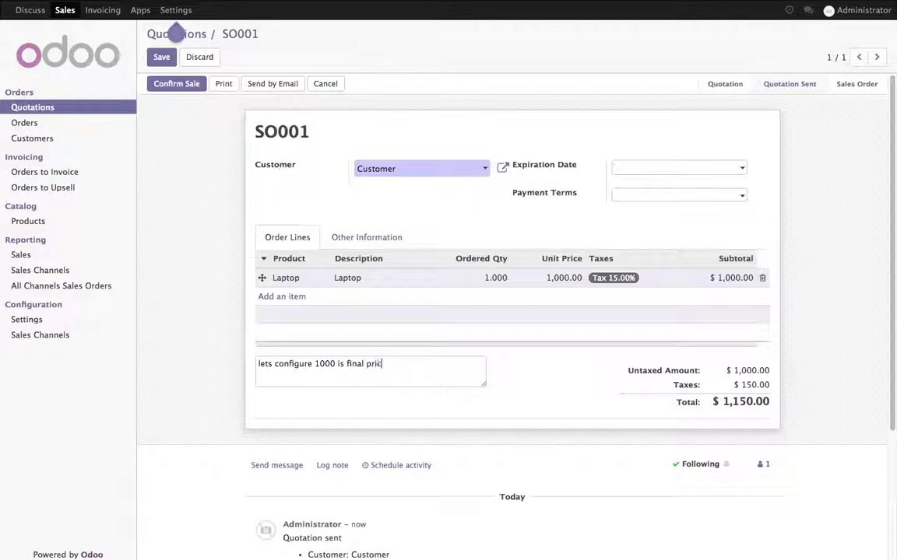
text(r)
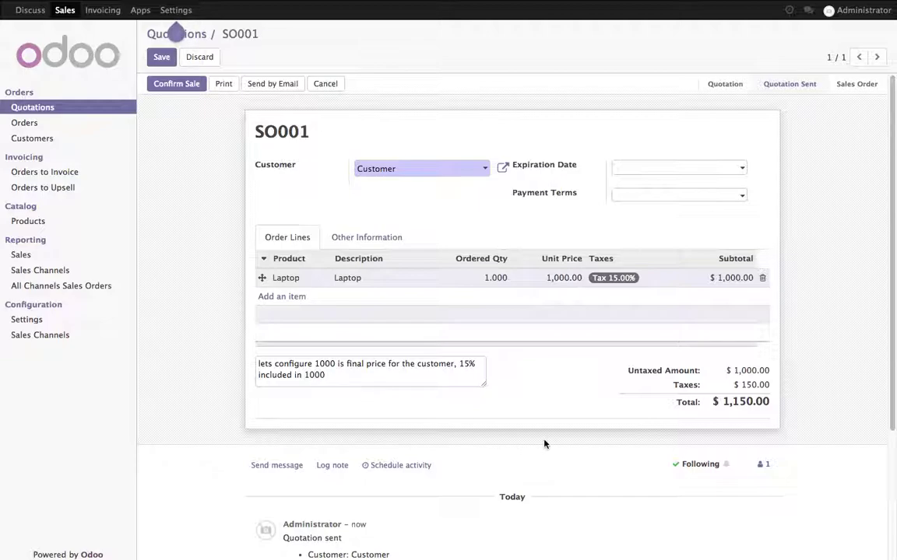
click(480, 358)
text(tax is)
click(480, 408)
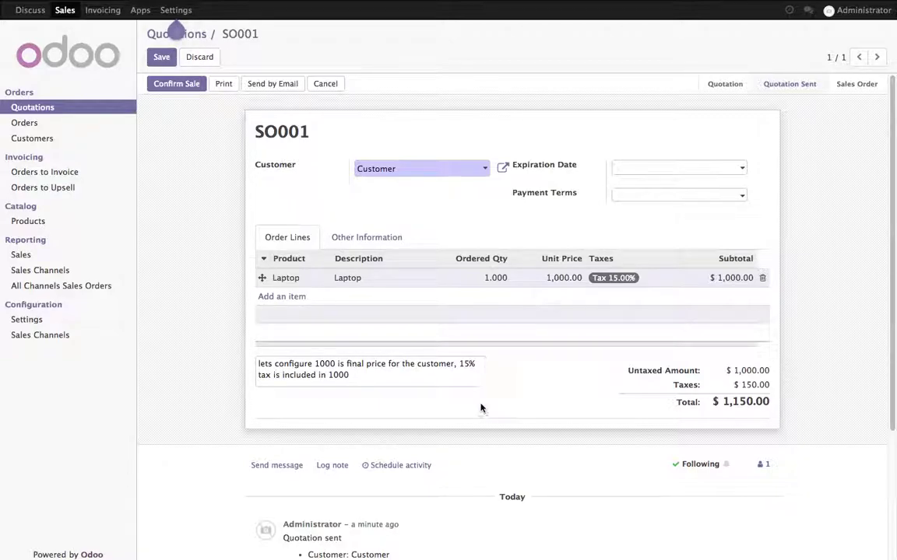
click(162, 56)
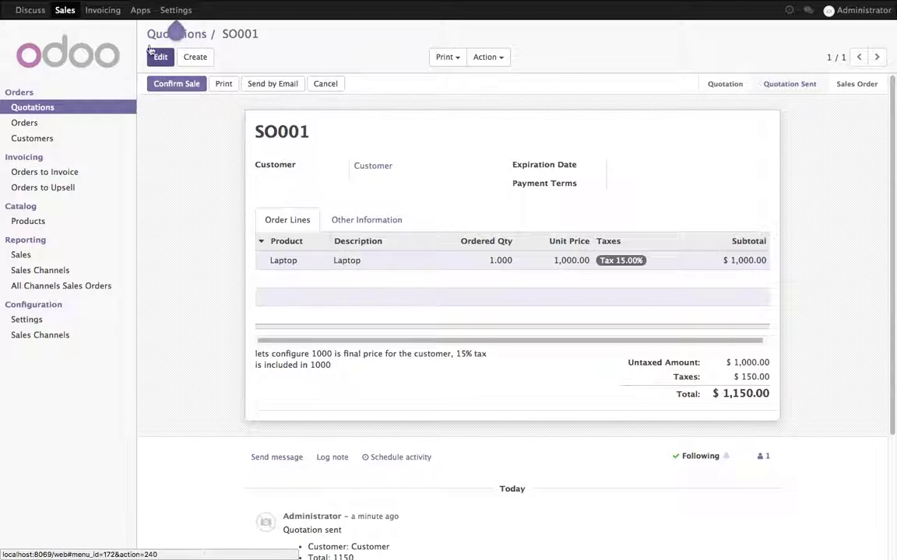
Duplicate the sales-scope tax "Tax 15.00%" in the Invoicing configuration's tax list.
click(113, 12)
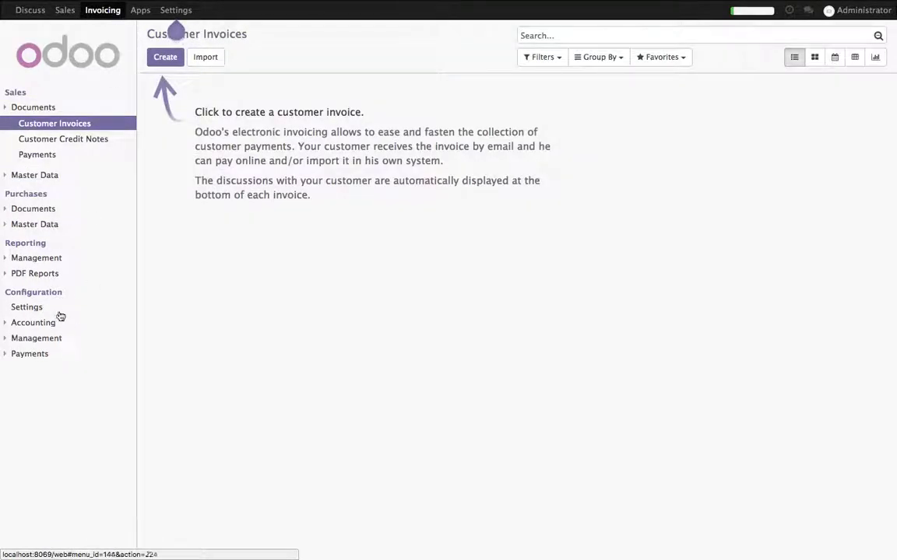
click(59, 310)
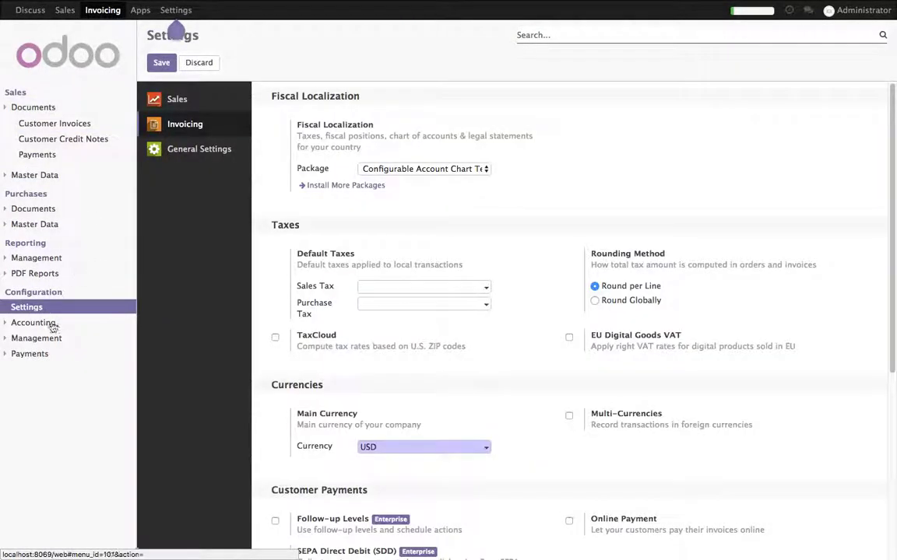
click(54, 322)
click(49, 341)
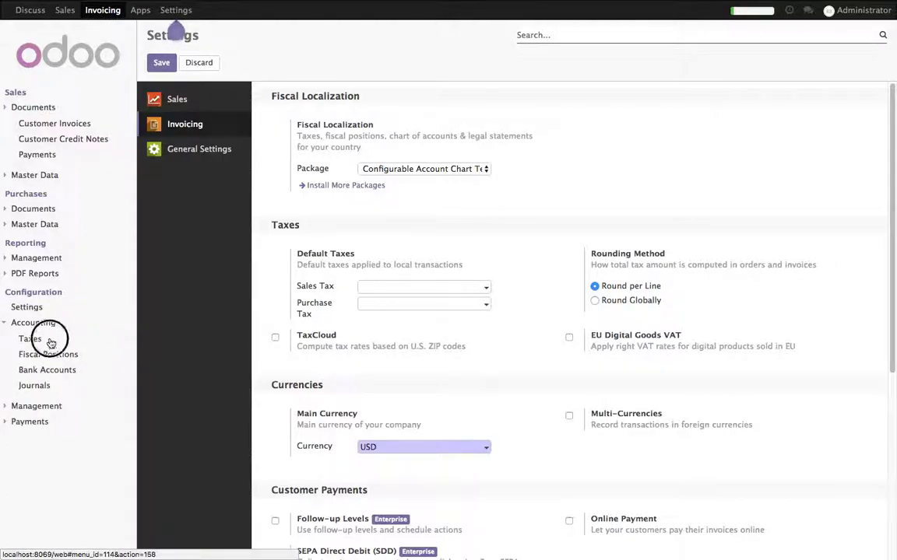
click(254, 109)
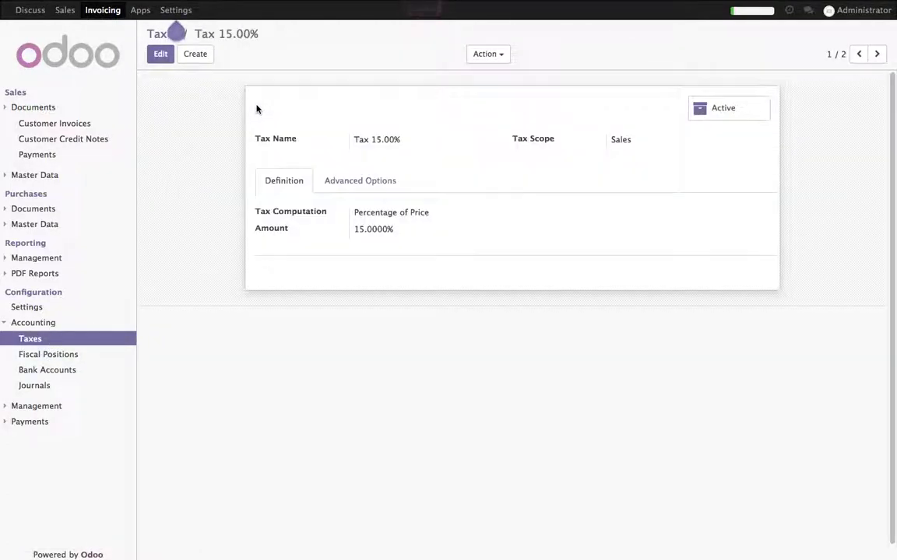
click(500, 55)
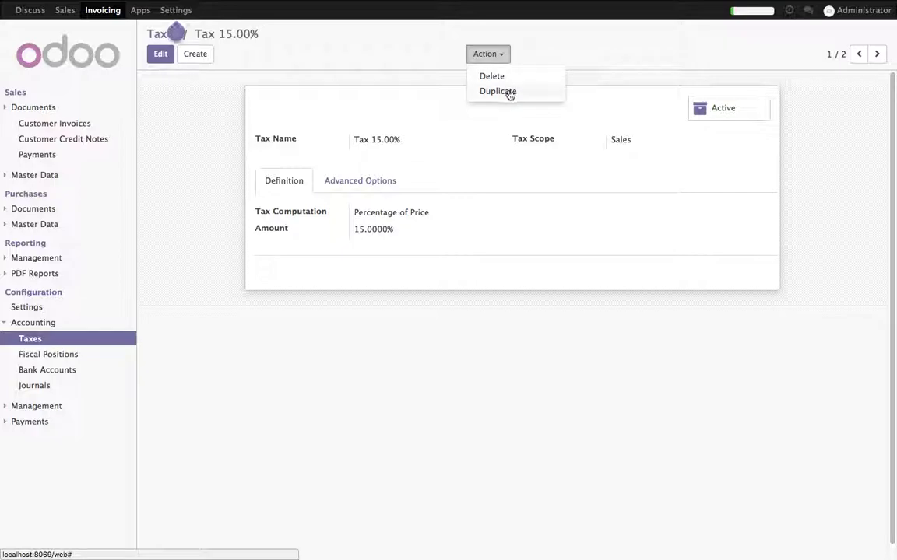
click(510, 91)
Rename the duplicated tax to "Tax 15.00% Inc.", mark it as Included in Price, and save it.
drag(407, 144, 474, 145)
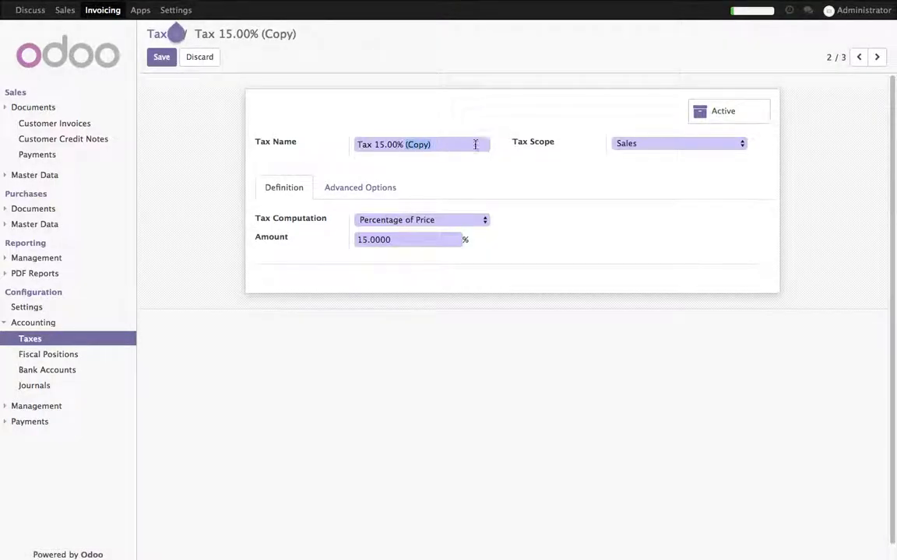
text(Inc.)
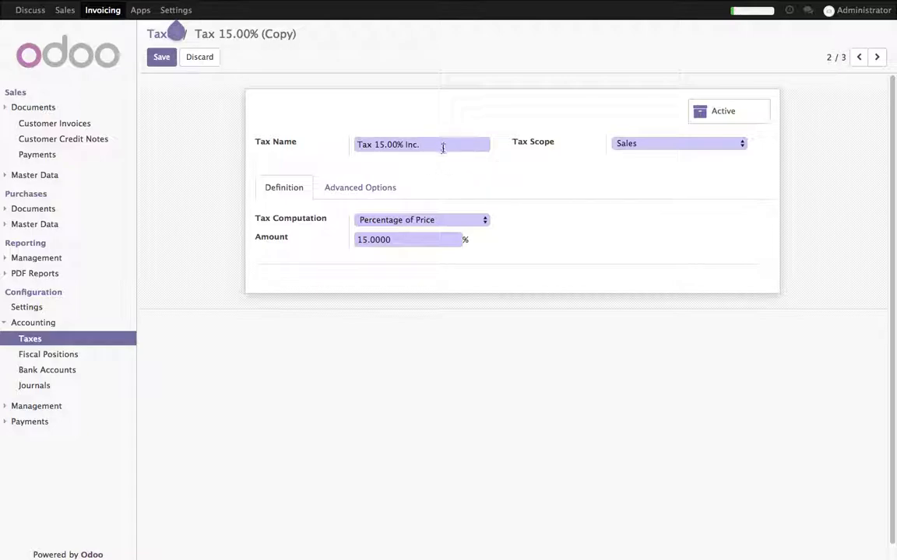
click(342, 188)
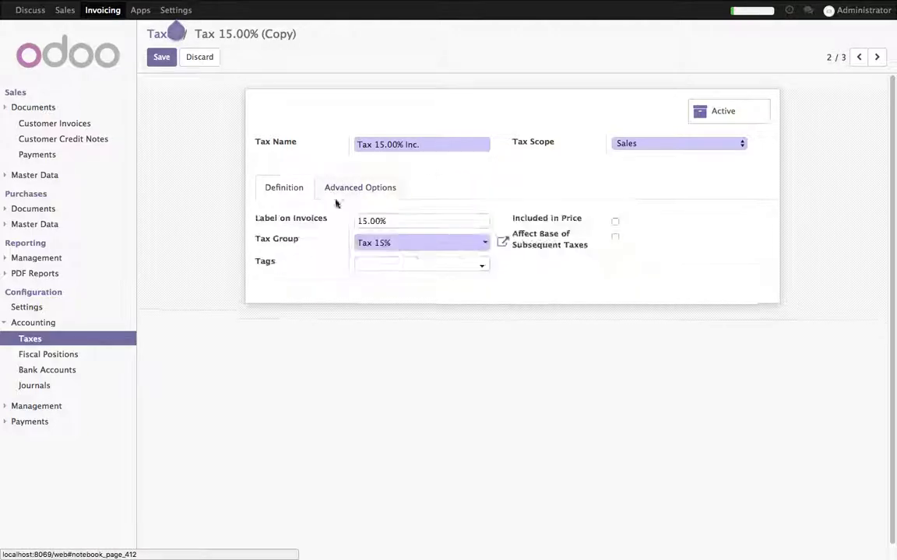
click(615, 221)
click(615, 237)
drag(531, 221, 237, 235)
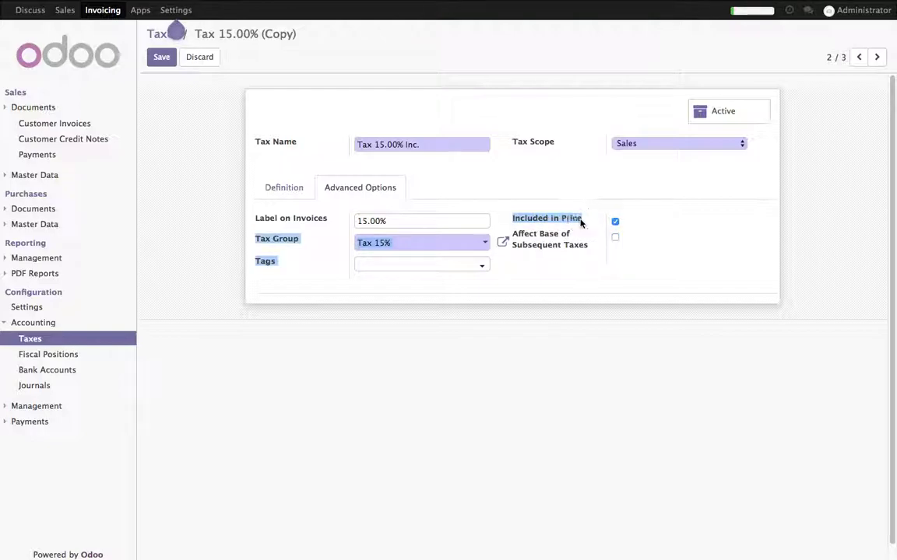
click(158, 58)
Replace the Laptop product's customer tax with "Tax 15.00% Inc." in the Sales catalog and save the product.
click(64, 11)
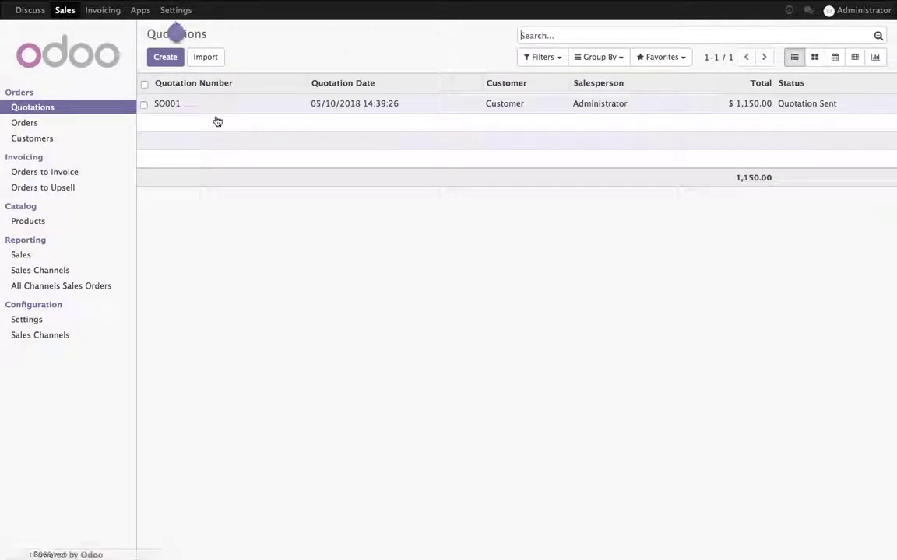
click(48, 222)
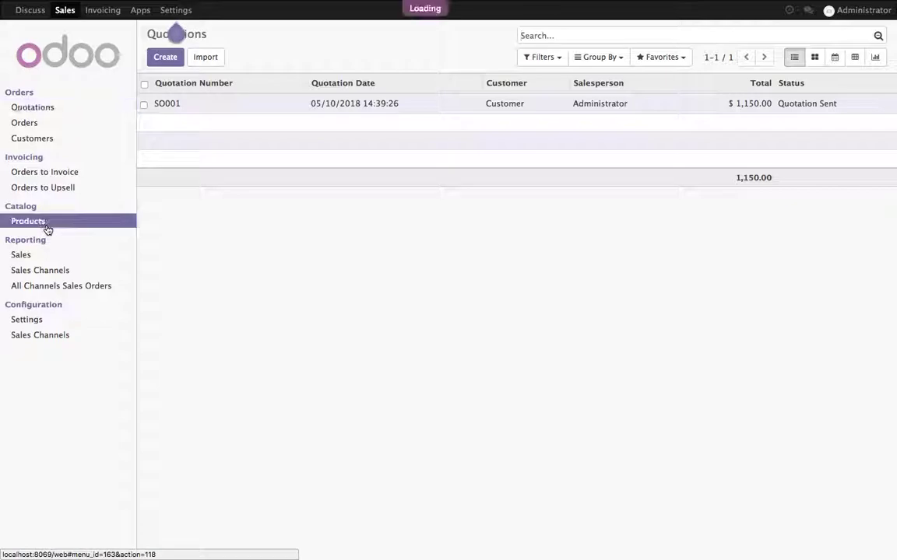
click(263, 116)
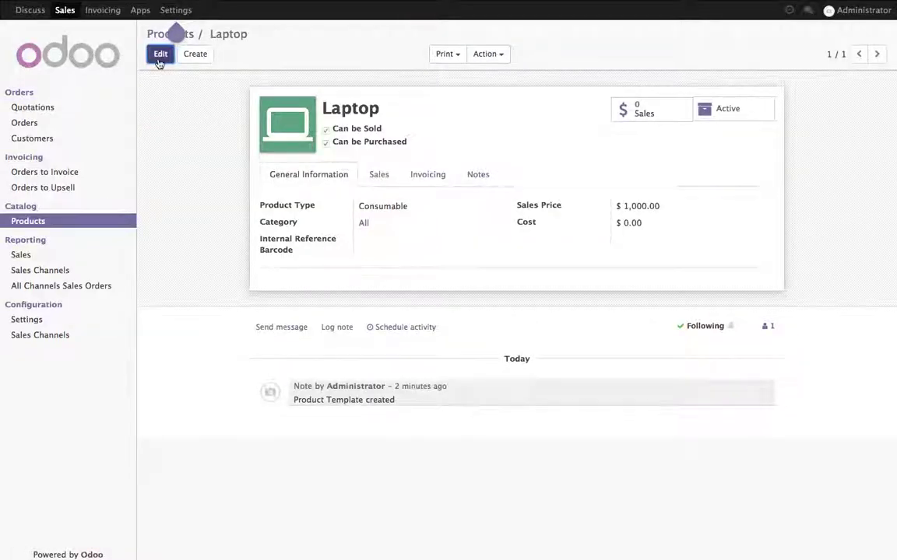
click(162, 56)
click(438, 185)
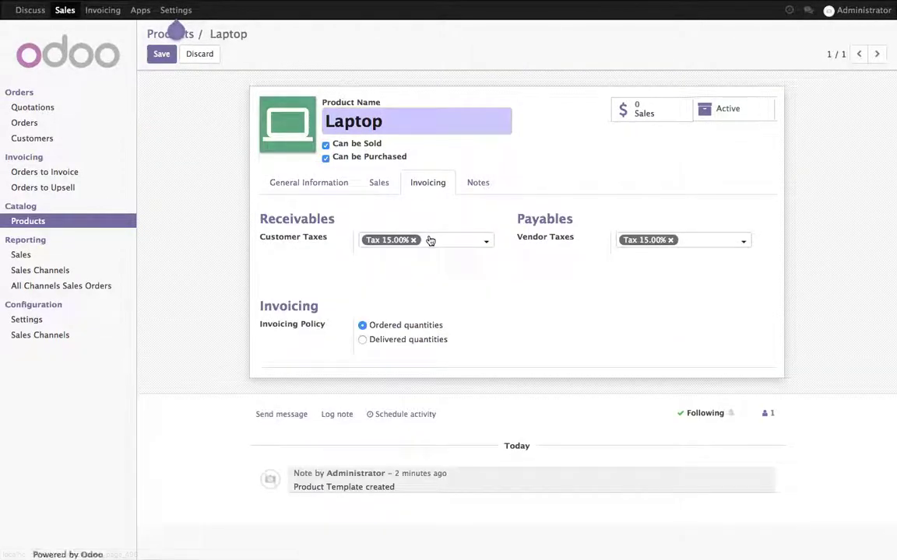
click(414, 240)
click(417, 270)
click(162, 54)
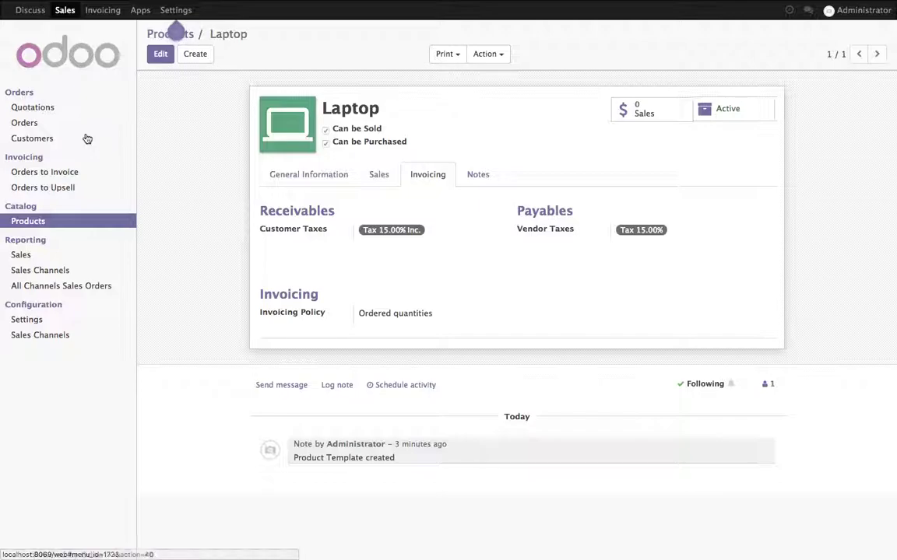
Open quotation SO001 from the sales quotations for editing and leave edit mode again.
click(48, 108)
click(168, 106)
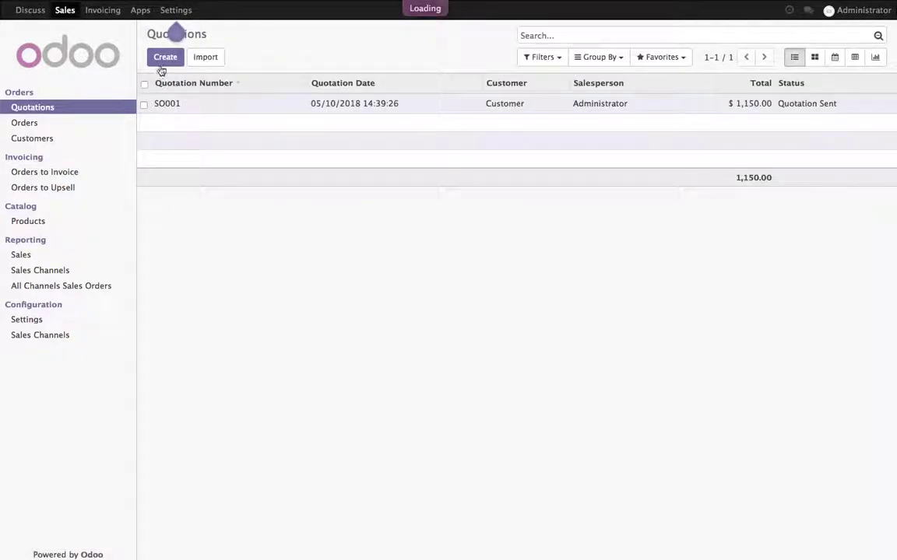
click(161, 56)
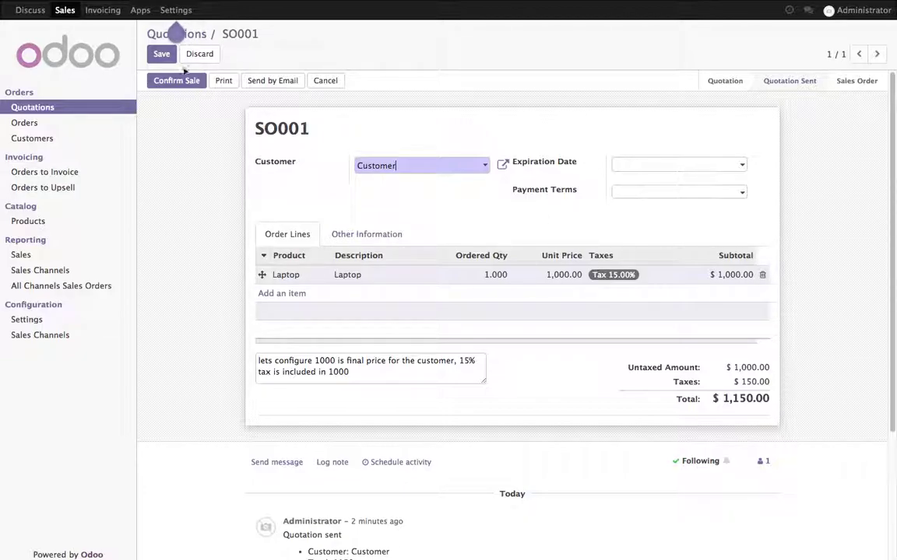
click(161, 54)
Create a new quotation for the customer record "Customer" with one Laptop order line.
click(195, 54)
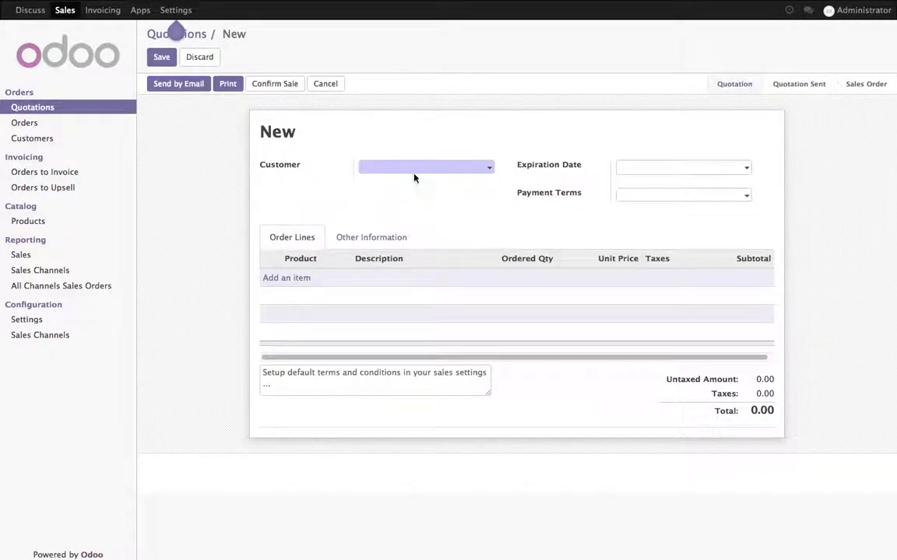
click(413, 174)
click(414, 190)
click(292, 279)
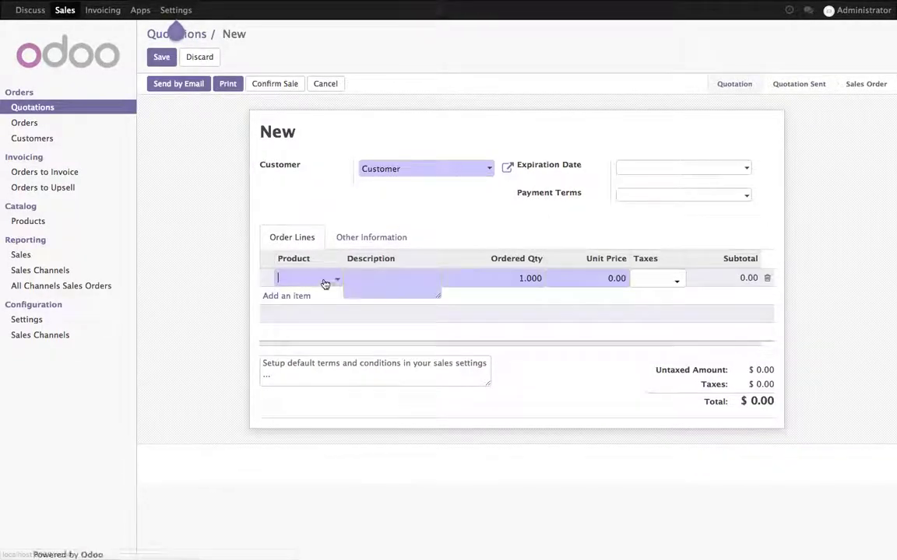
click(326, 282)
click(324, 296)
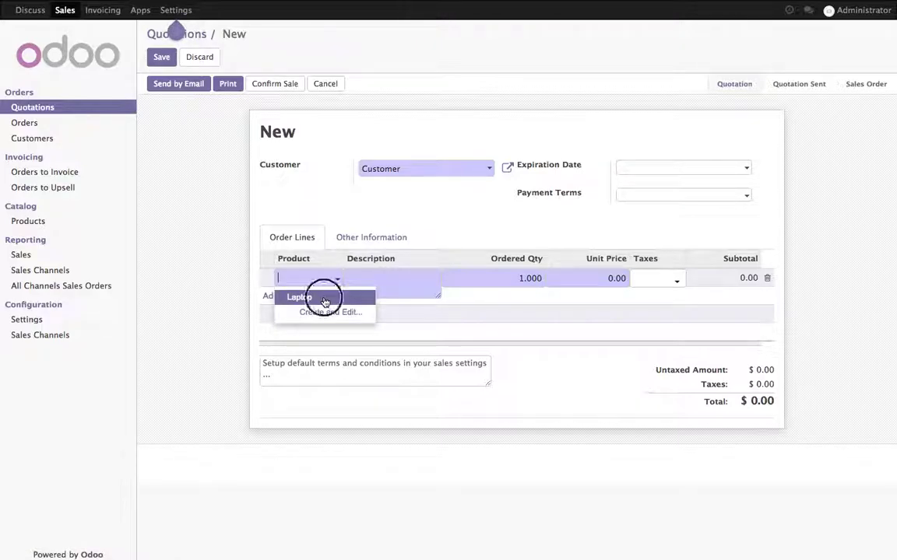
click(621, 420)
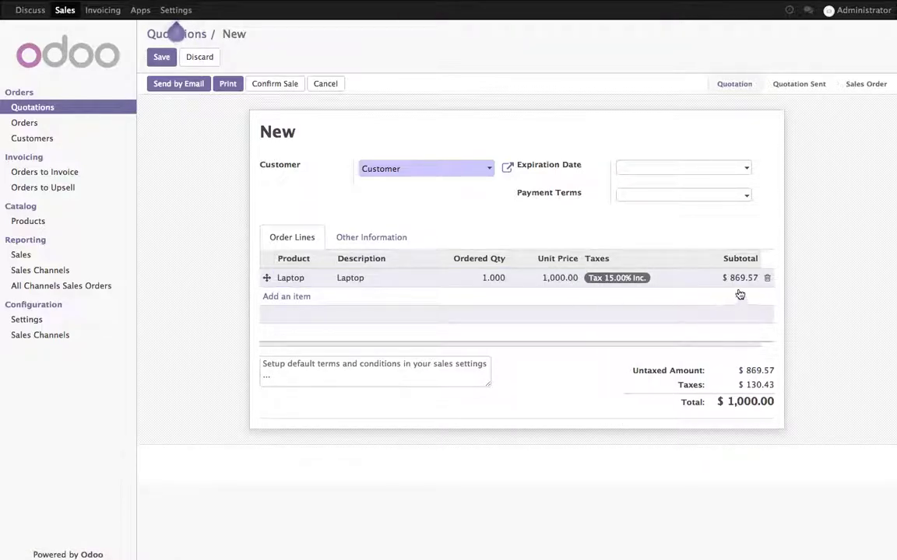
Save the new quotation, confirm it as a sale and print the order to PDF.
click(161, 57)
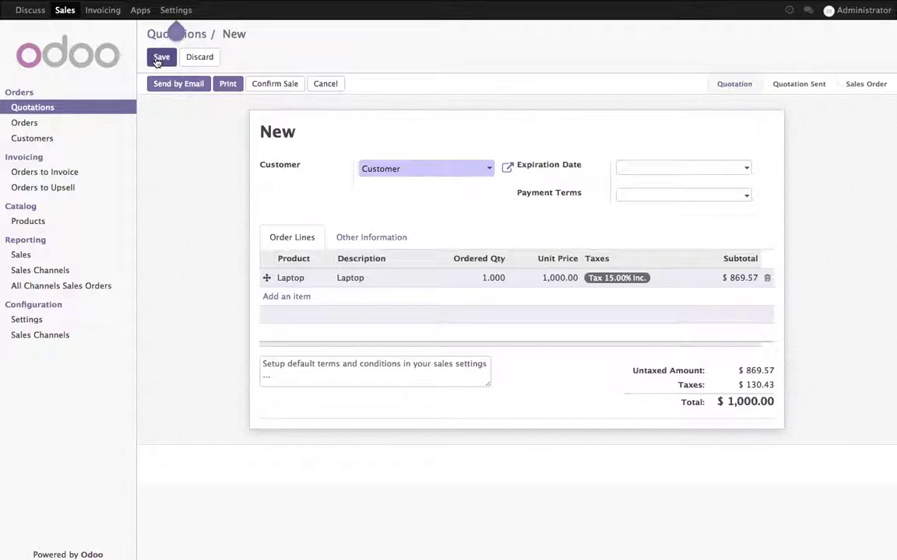
click(276, 85)
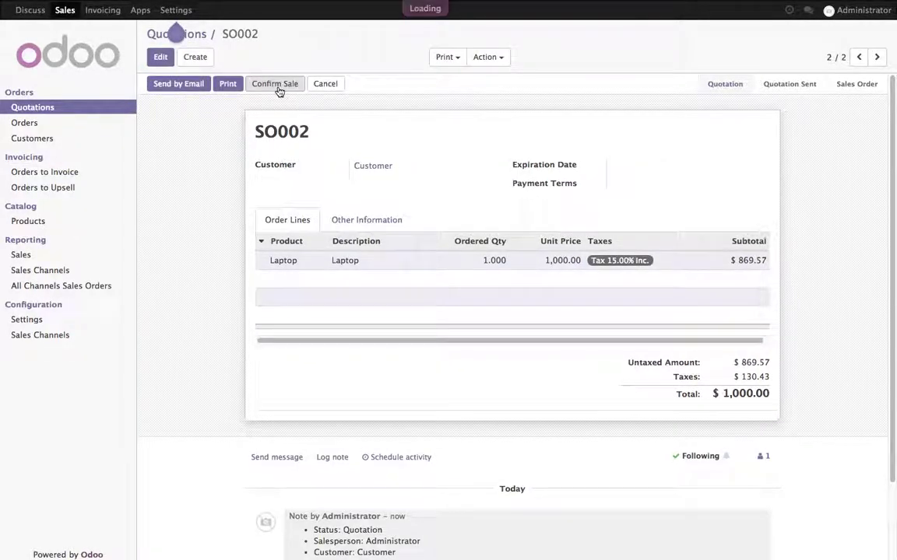
click(230, 87)
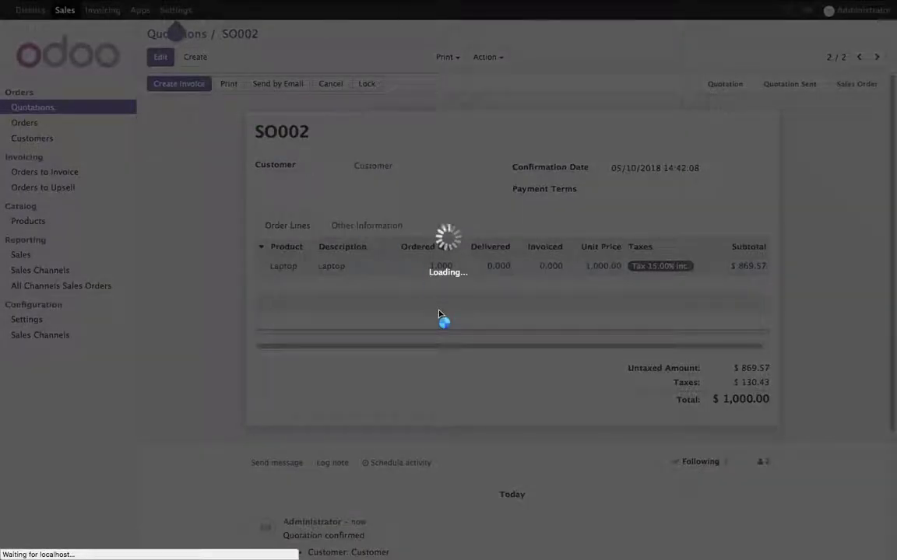
Compare the total in the SO001 quotation PDF with the total and subtotal in the downloaded "Order - SO002.pdf".
mouse_move(301, 15)
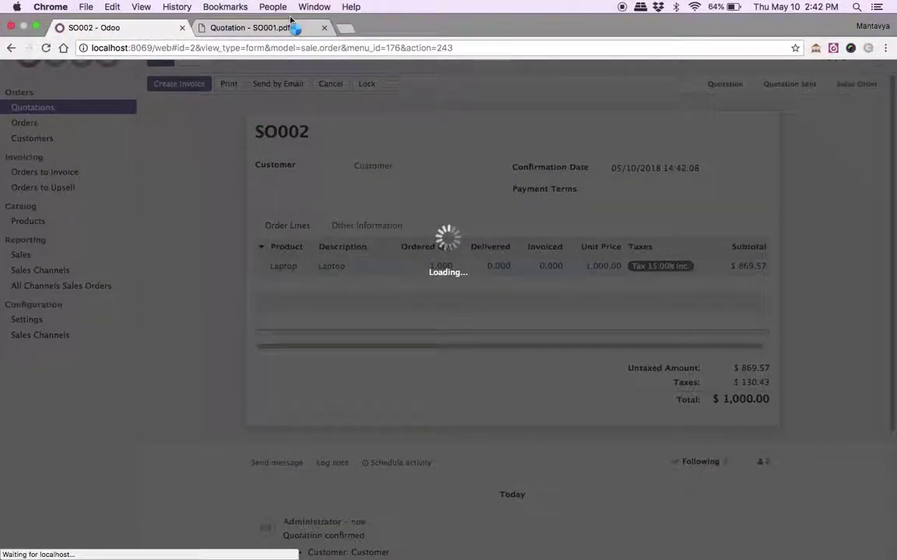
click(295, 30)
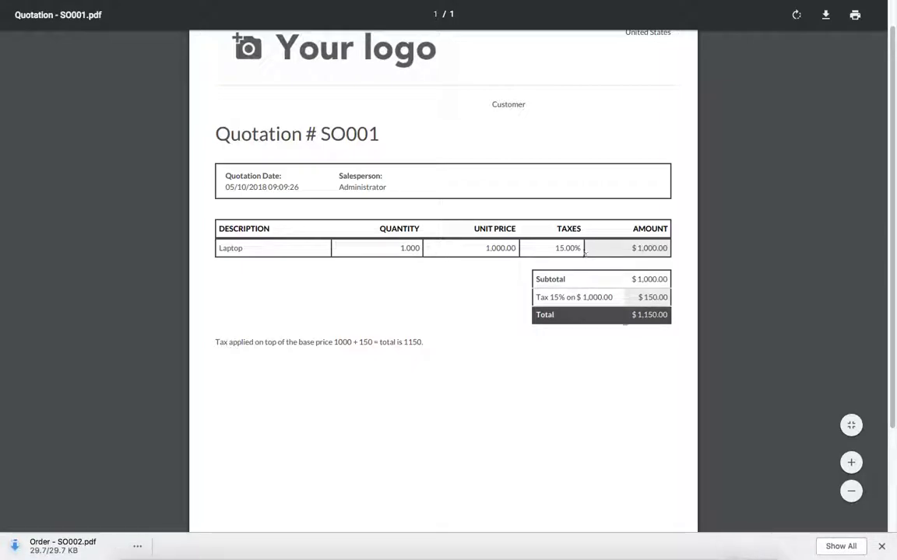
drag(630, 314, 671, 314)
click(90, 547)
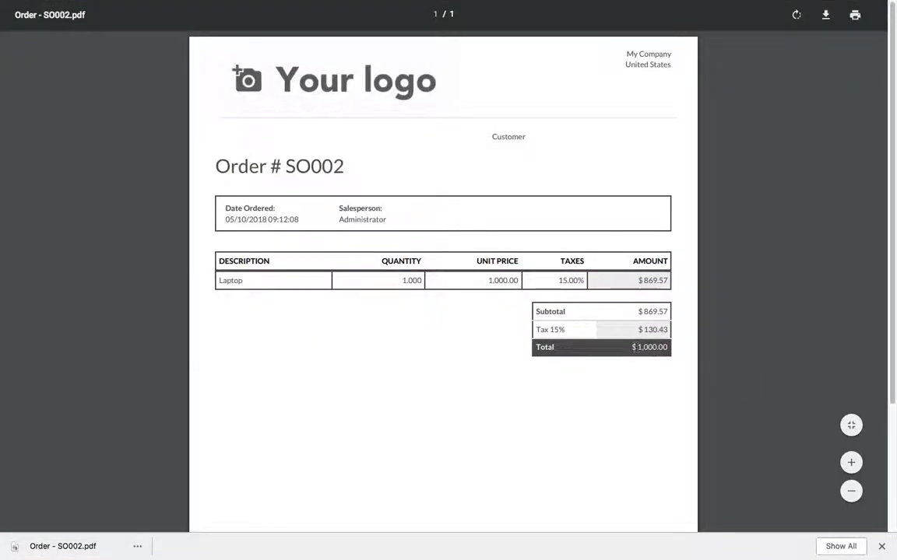
drag(633, 347, 667, 347)
drag(640, 311, 667, 313)
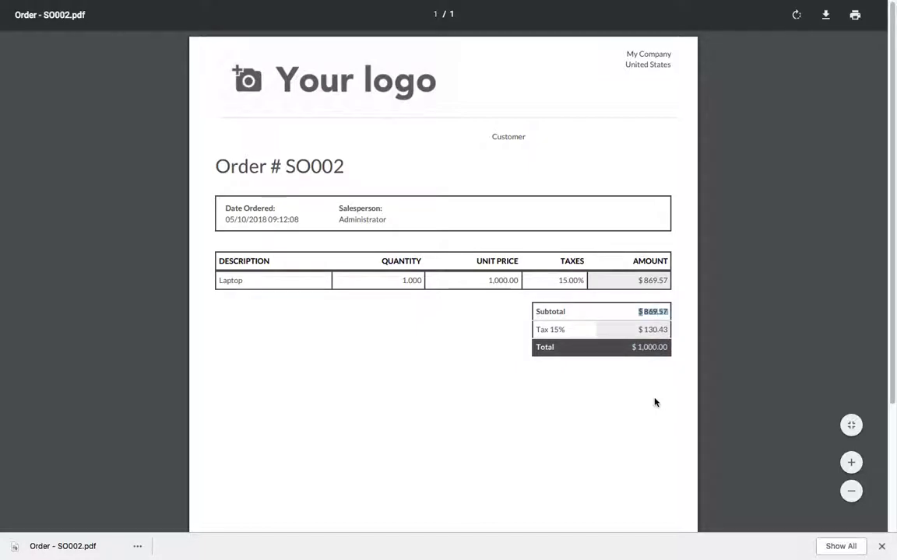